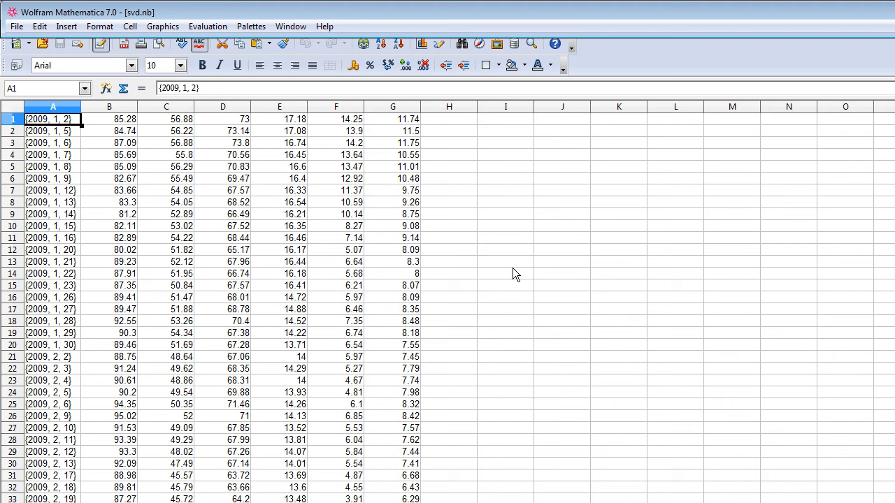
- Enter =connect() in cell H10 and establish the Mathematica link using the offered MathKernel location
left_click(463, 227)
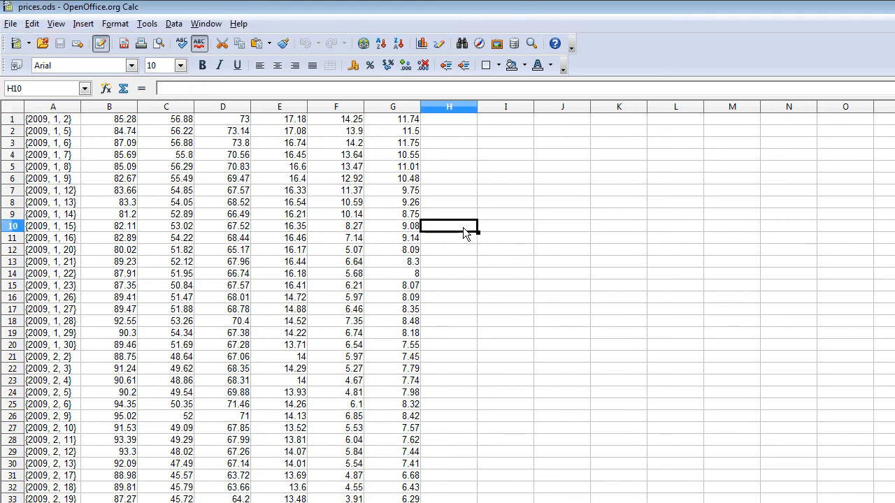
type("=")
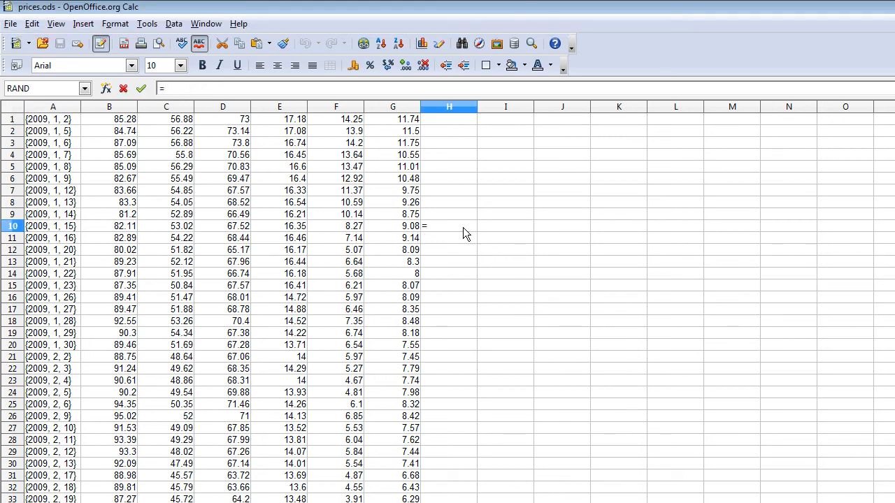
type("connect()")
key("Return")
key("Return")
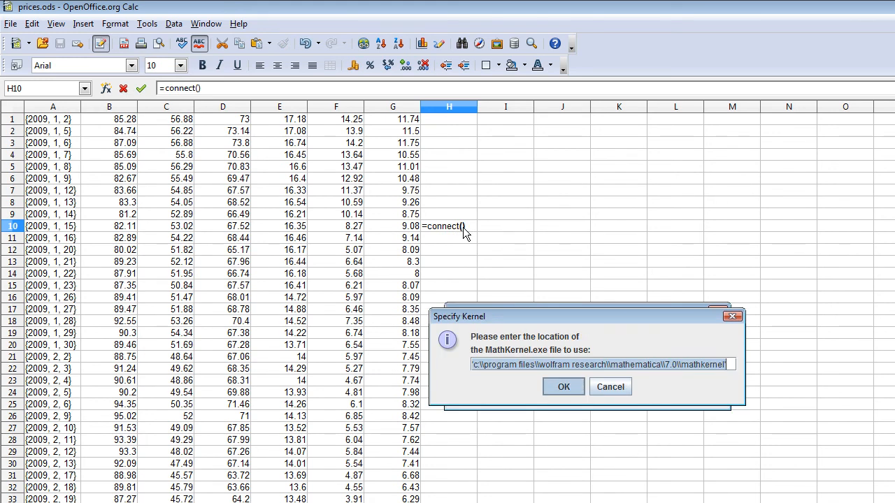
key("Return")
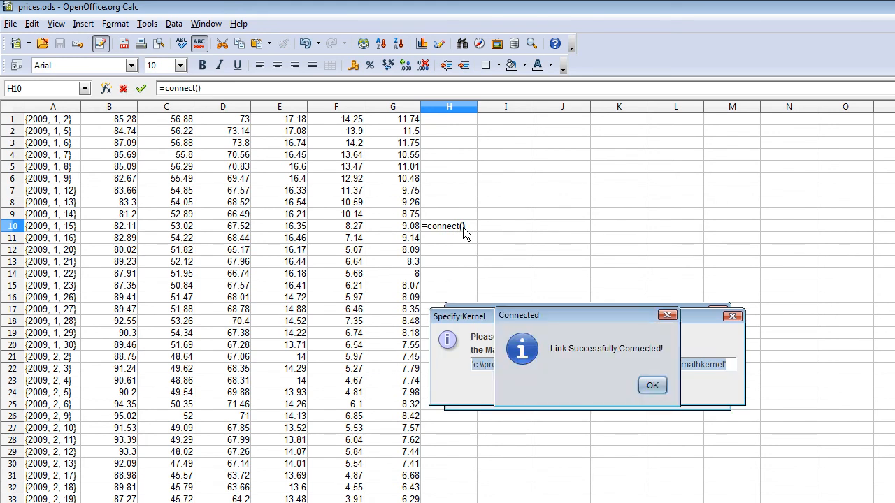
left_click(653, 385)
- Enter =evalrange("(t=Transpose@#;)&";b1:g308) in cell H30 to store the transposed price columns as t in Mathematica
left_click(458, 464)
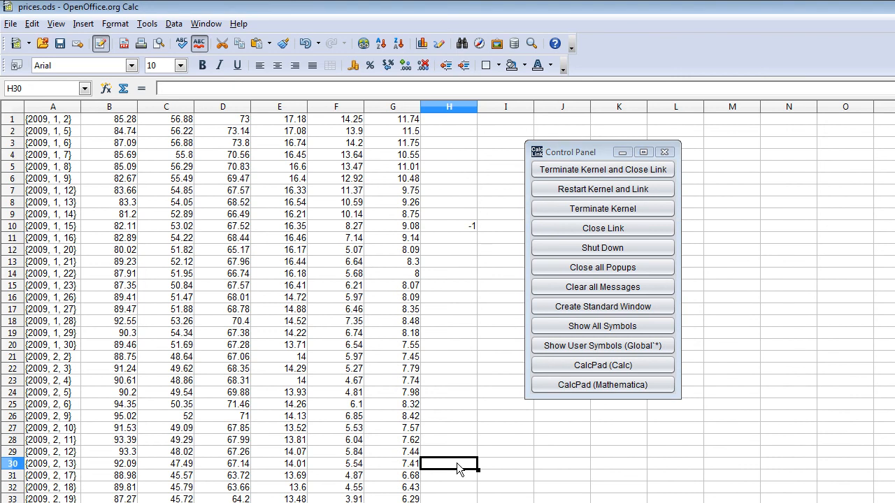
type("=e")
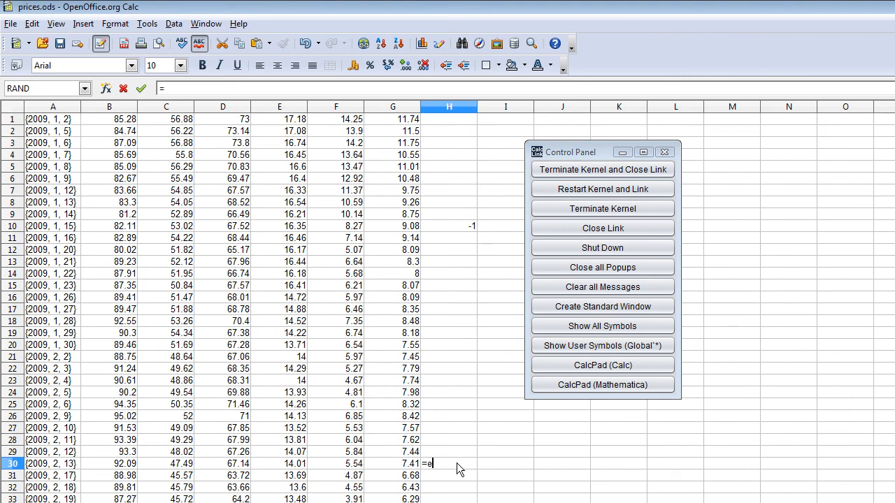
type("valrange(\"")
type("t")
type("(")
type("t=")
type("Tran")
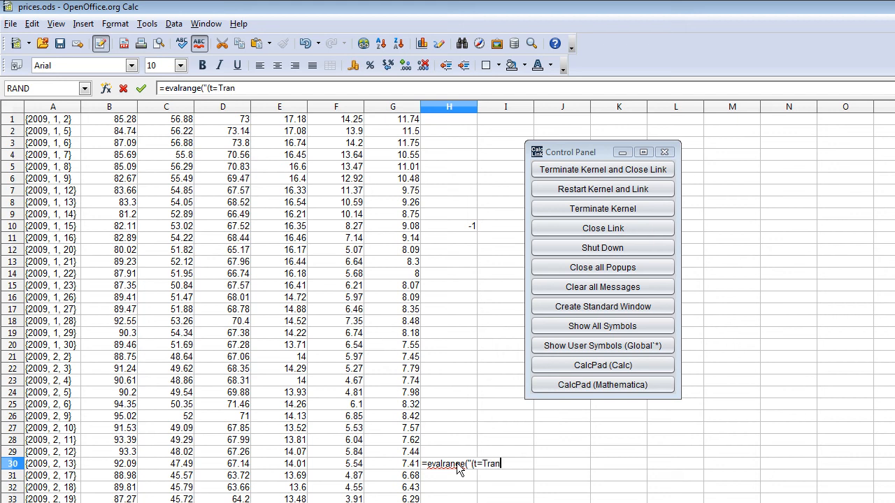
type("spose@#;")
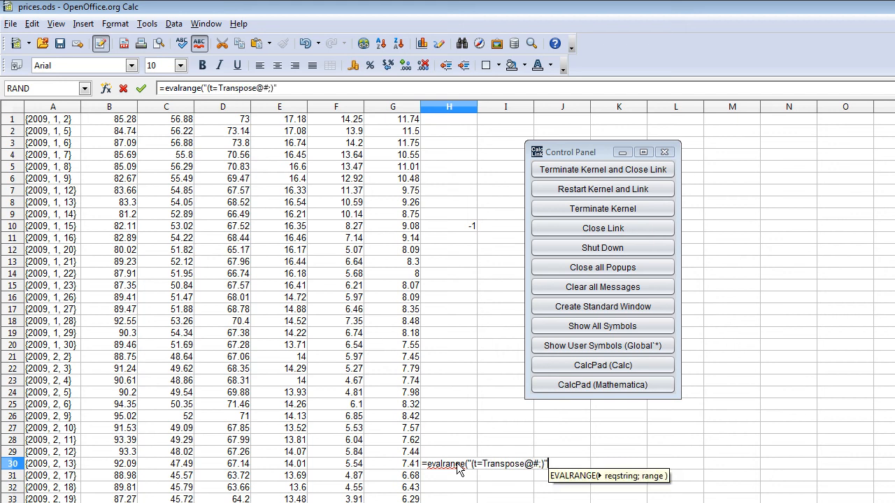
type(")")
key("BackSpace")
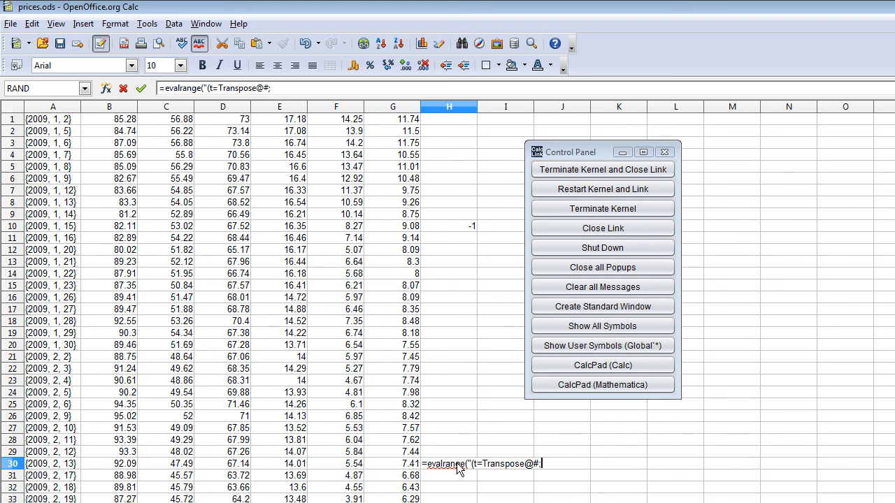
type(")&\"")
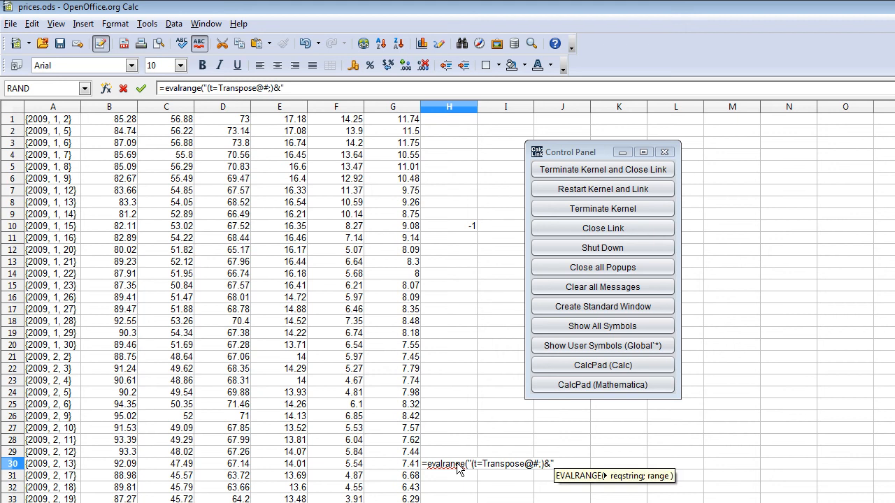
type(";")
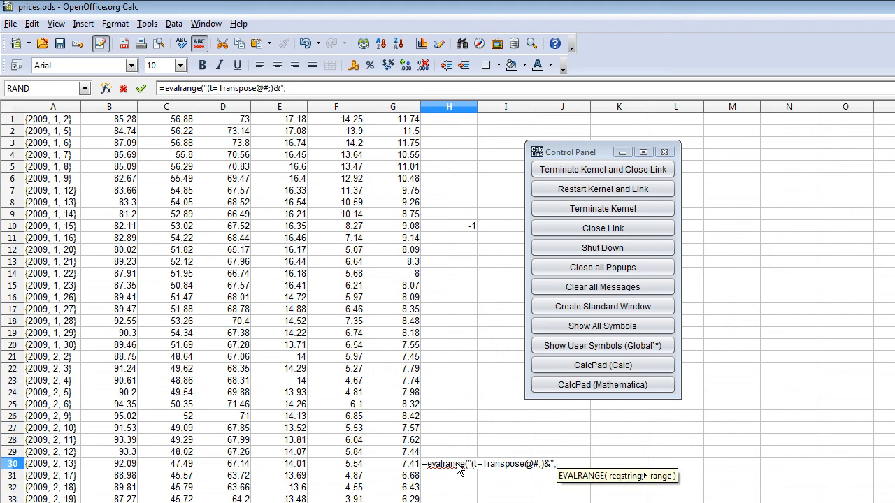
type("b1")
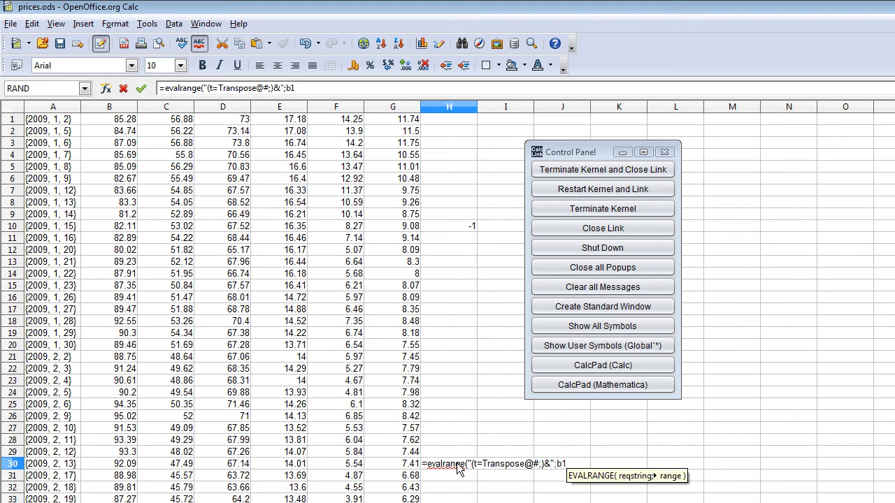
type(":g308")
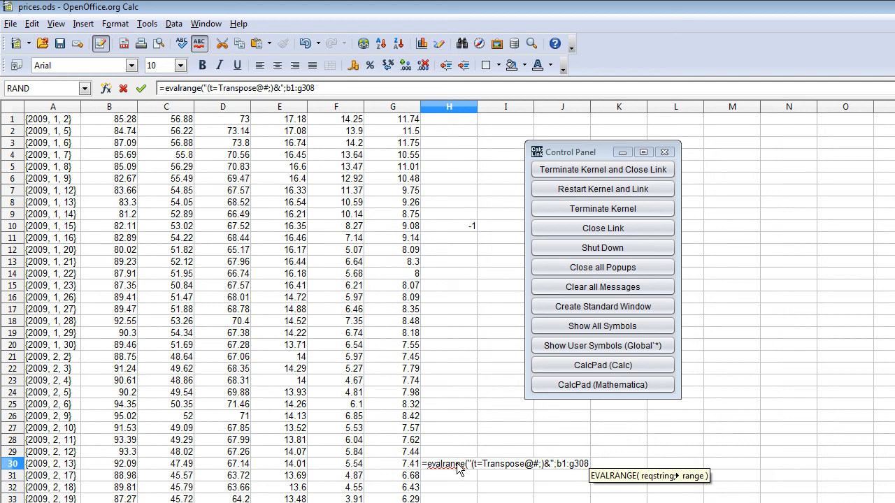
type(")")
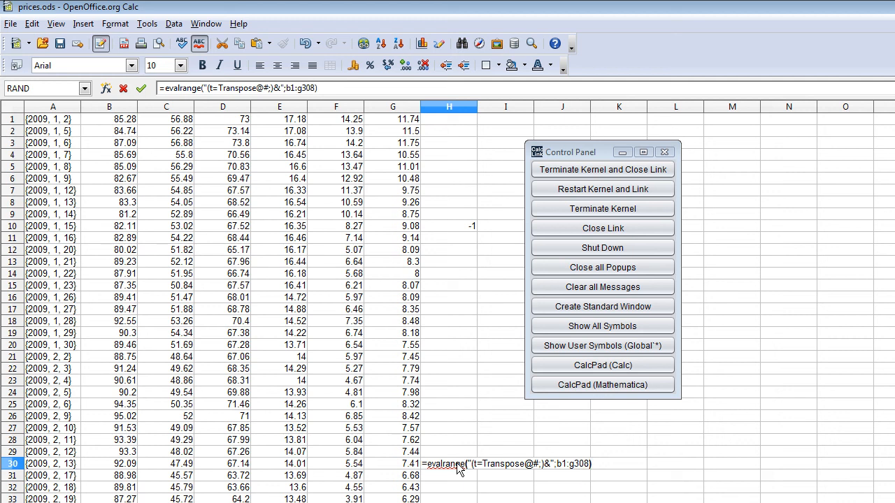
key("Return")
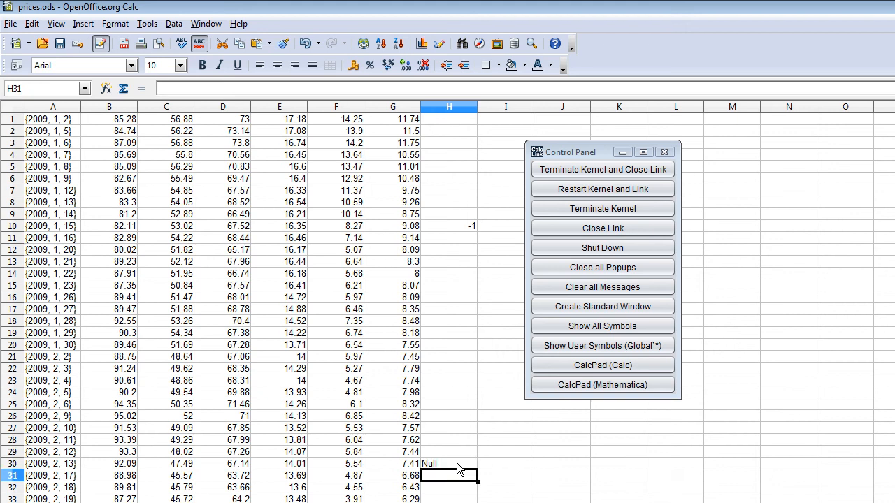
- Open a CalcPad for Calc and evaluate Length@t to check the number of price series
left_click(550, 367)
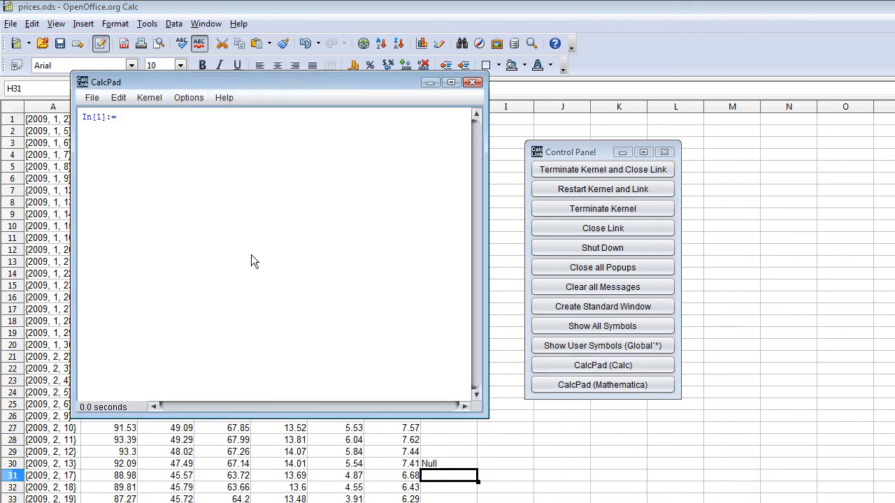
type("Length@t")
key("shift+Return")
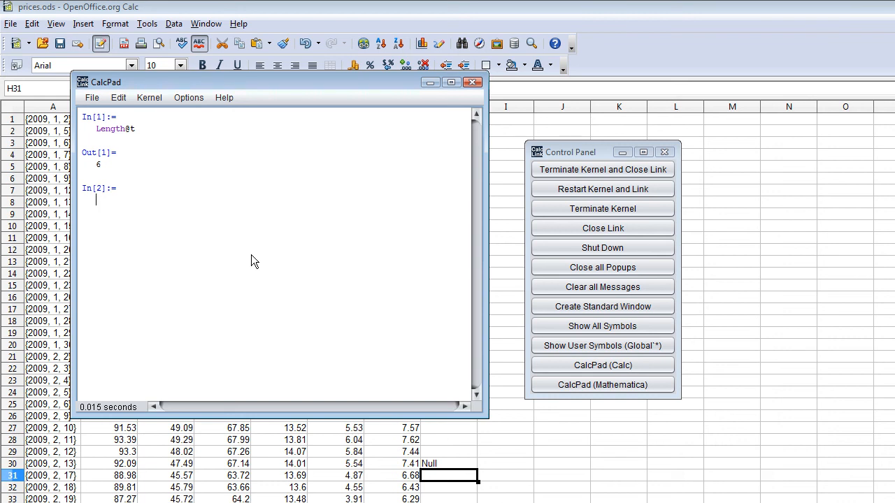
- Replace each series with its day-to-day differences by evaluating t=Rest[#-RotateRight@#]&/@t; in the CalcPad
type("t")
type("=")
type("Rest")
type("[]")
type("#")
type("-Ror")
type("ate")
key("BackSpace")
key("BackSpace")
key("BackSpace")
key("BackSpace")
type("tateRight@#")
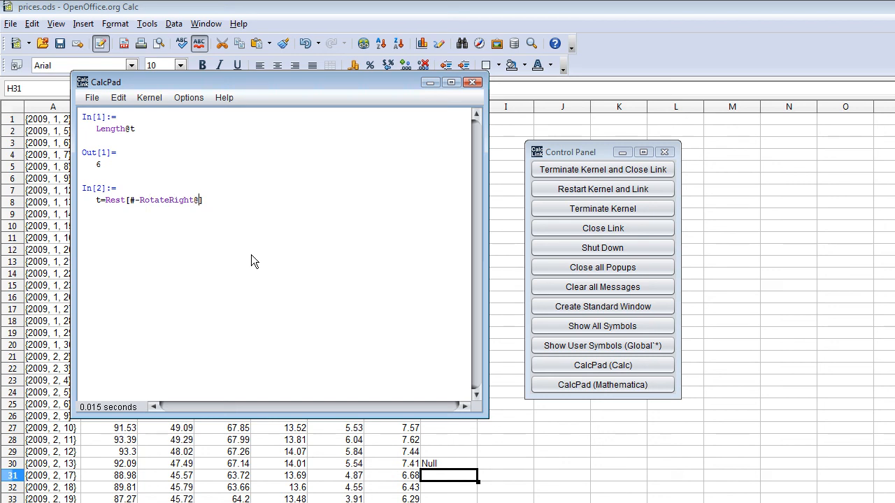
key("Right")
type("&/@t;")
key("shift+Return")
- Centre each series on its mean with t=(#-Mean@#)&/@t; and check the sums with Total/@t
type("t")
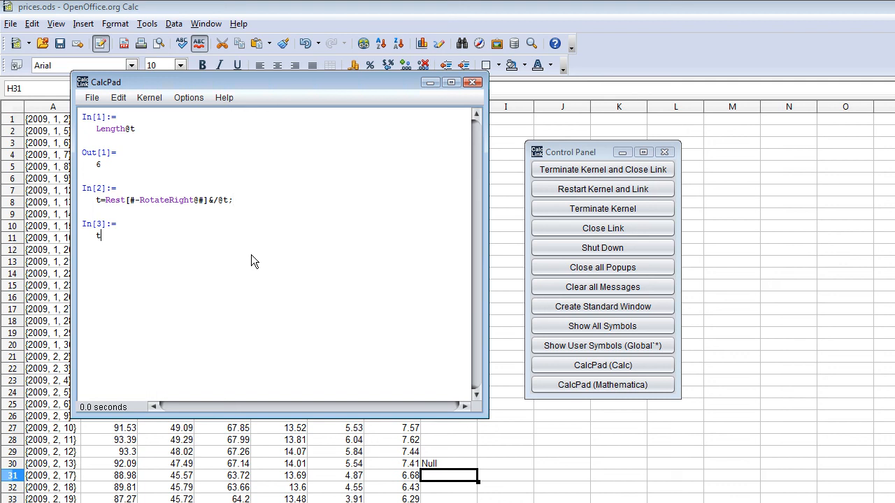
type("=")
type("(#-Mean@#)&/@t;")
key("shift+Return")
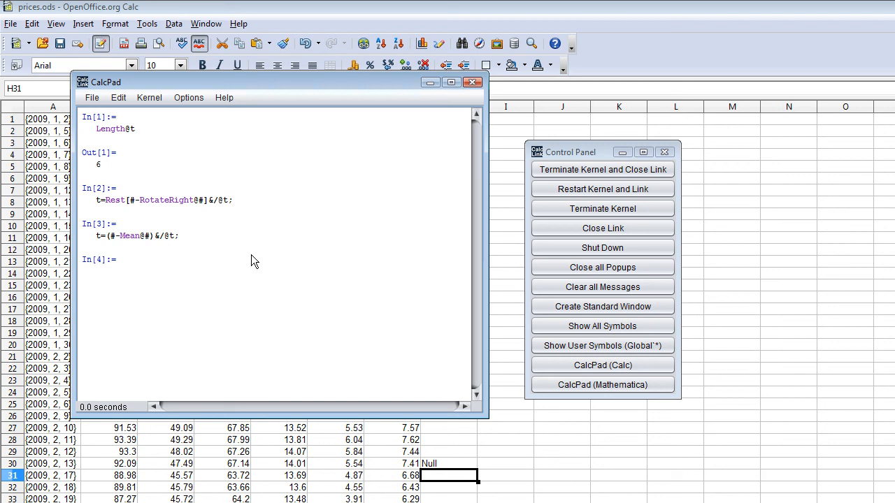
type("Total/@t")
key("shift+Return")
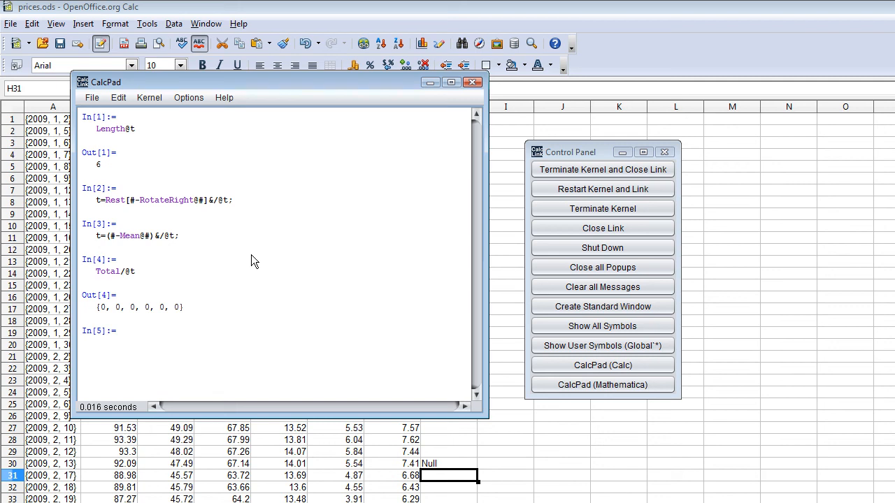
- Try to evaluate {u,d,v}=SingularValueDecomposition[N@Tranpose@t];
type("{u,d,v}=SingularValueDecompo")
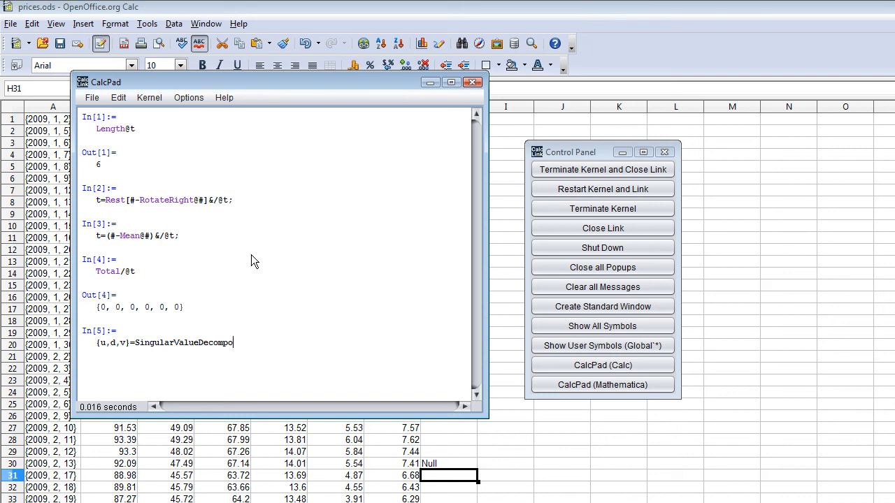
type("sition")
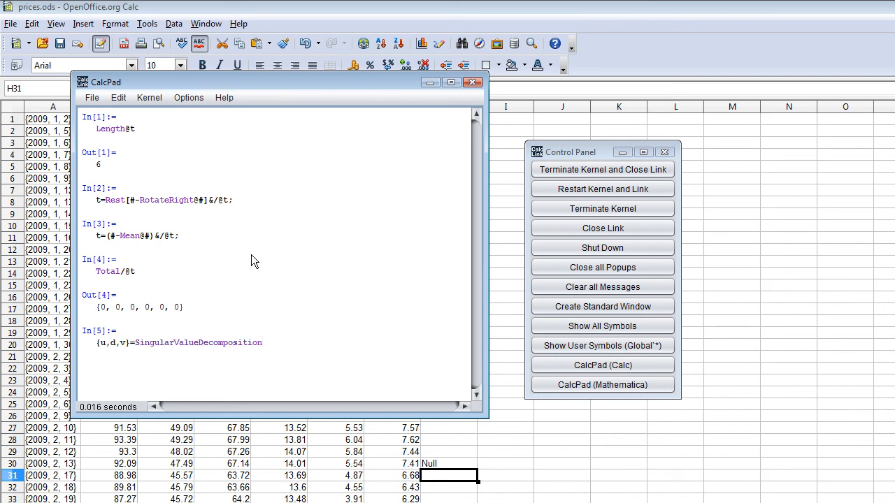
type("[N@t")
type("Tranpose@")
type(";")
key("shift+Return")
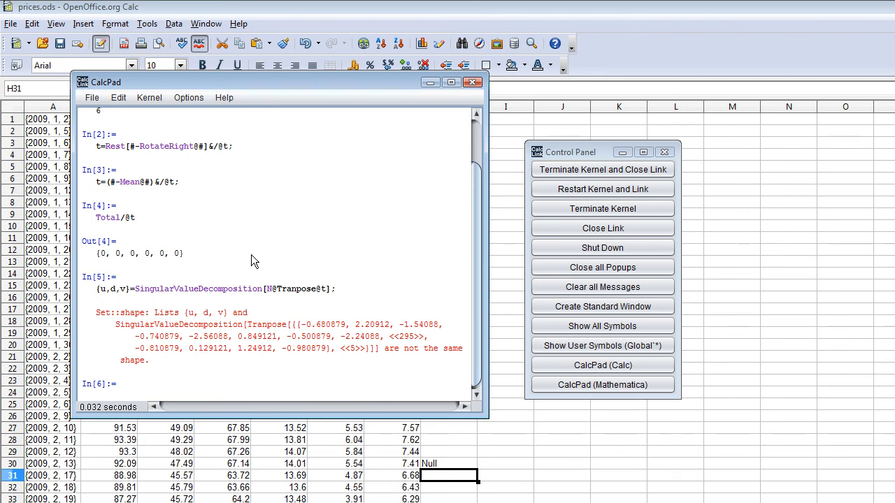
- Compute the decomposition with the function name spelled correctly: {u,d,v}=SingularValueDecomposition[N@Transpose@t];
type("{u,d,v}=SingularValueDecomposition[N@Tranpose@t];")
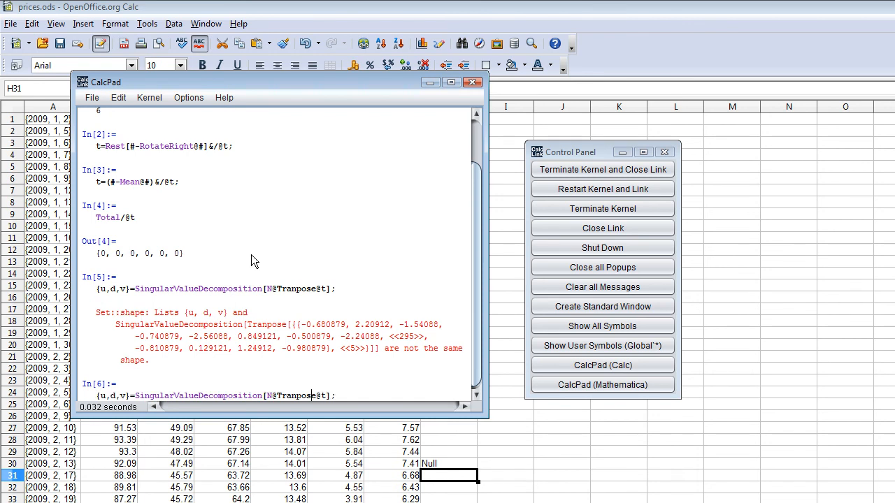
type("s")
key("shift+Return")
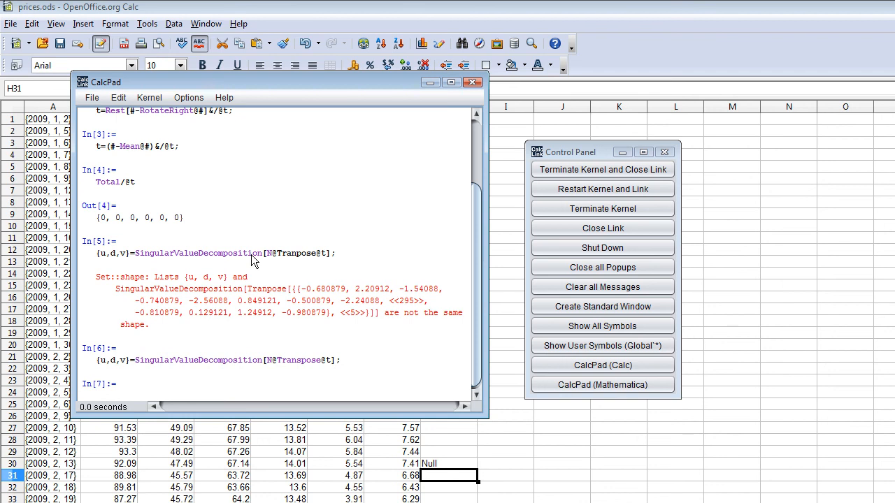
- List the singular values by evaluating Diagonal@d
type("d")
key("BackSpace")
type("Diagonal@d")
key("shift+Return")
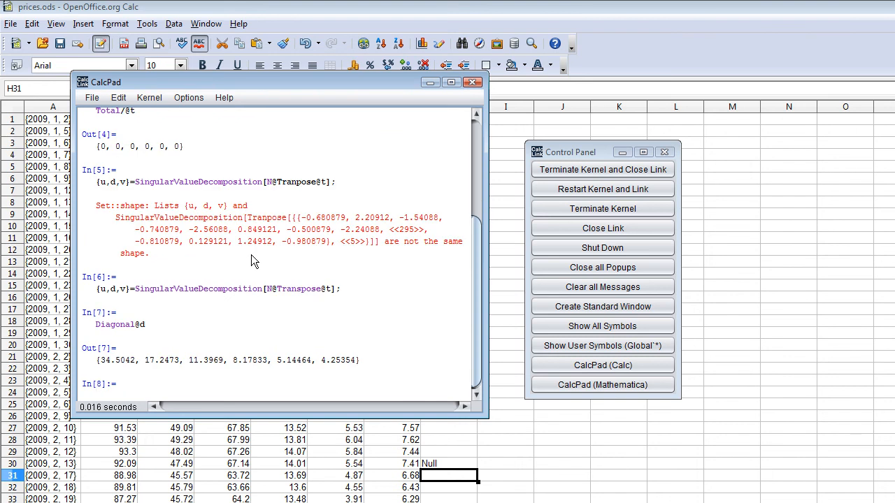
- Display the matrix v and plot the singular values with BarChart@Diagonal@d
type("v")
key("shift+Return")
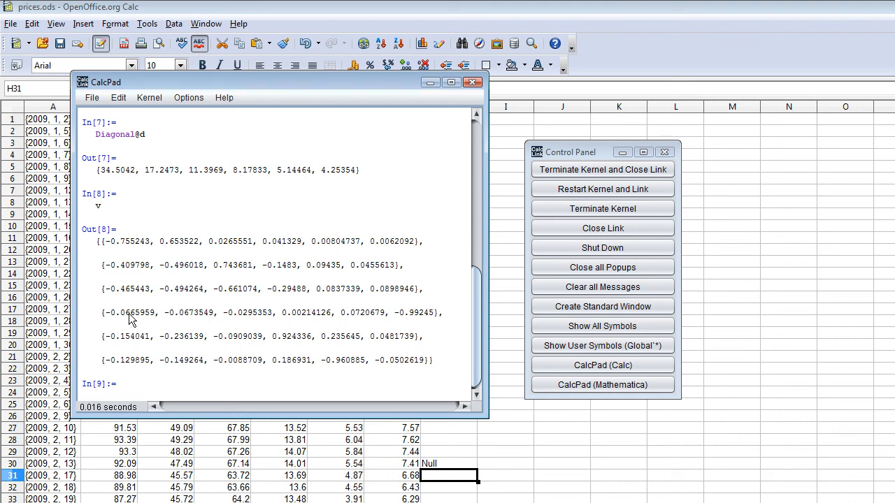
type("BarChart@Diagonal@d")
key("shift+Return")
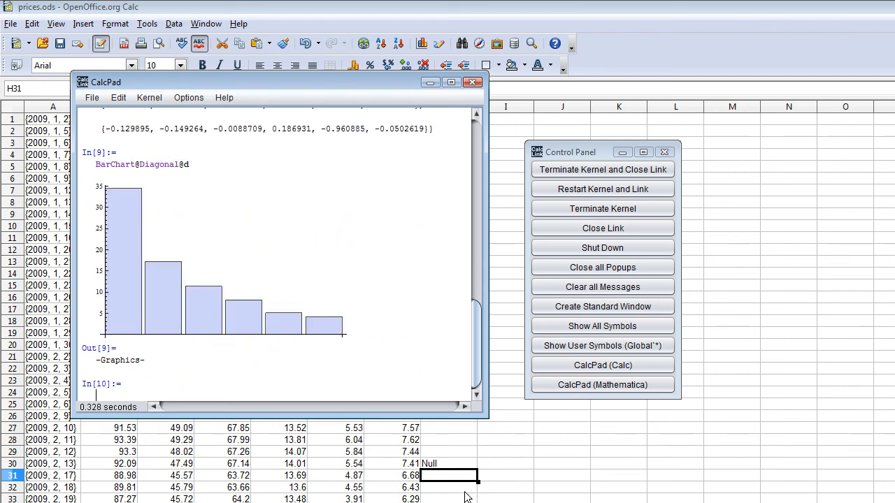
- Return to the sheet, move the CalcLink Control Panel aside, and fill H15:M20 with the array formula =evalarray("v")
left_click(477, 442)
left_click_drag(592, 155, 893, 88)
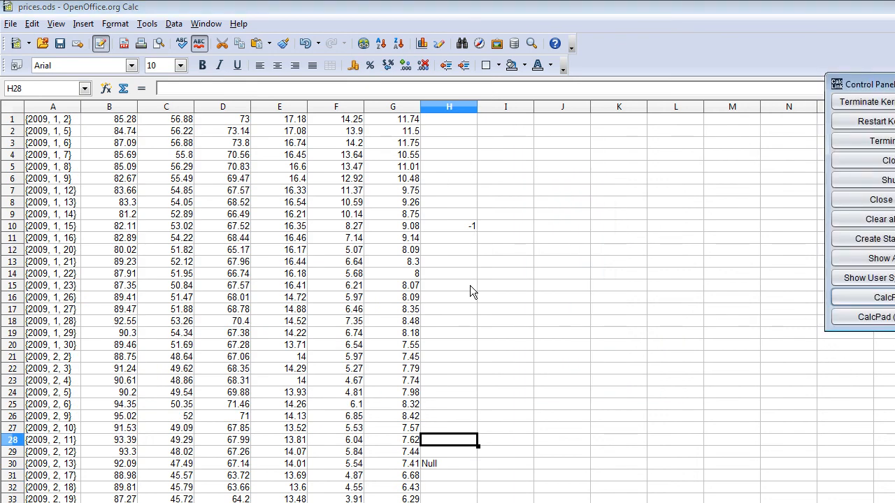
left_click_drag(463, 287, 719, 348)
type("=")
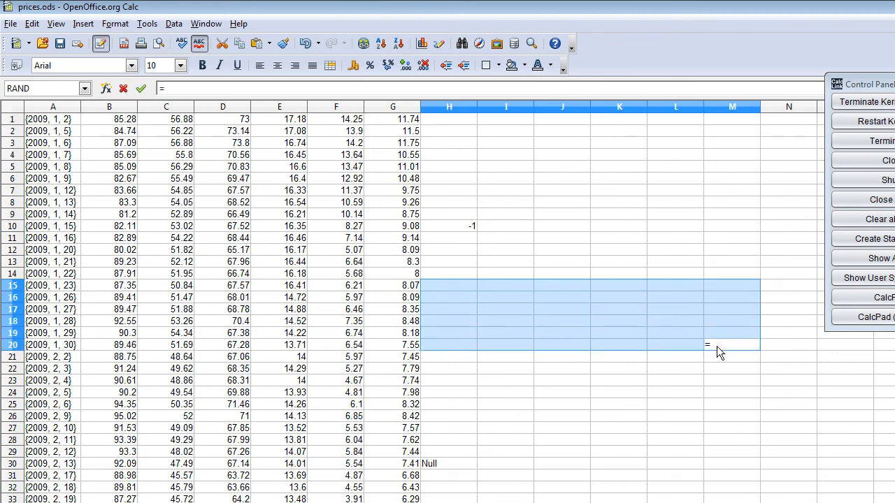
type("evalarray(\"v\")")
key("ctrl+shift+Return")
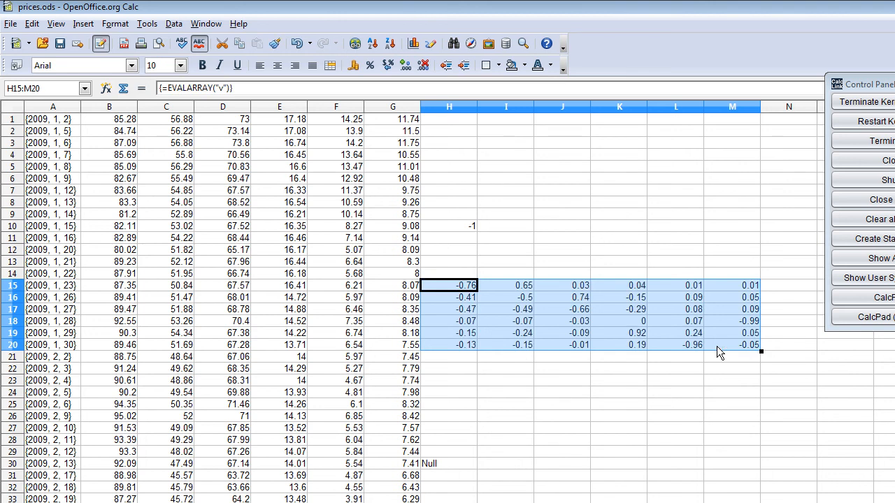
- Examine the first column of the v matrix, comparing cells H15:H17 with H18:H20
left_click(581, 348)
left_click_drag(461, 286, 455, 310)
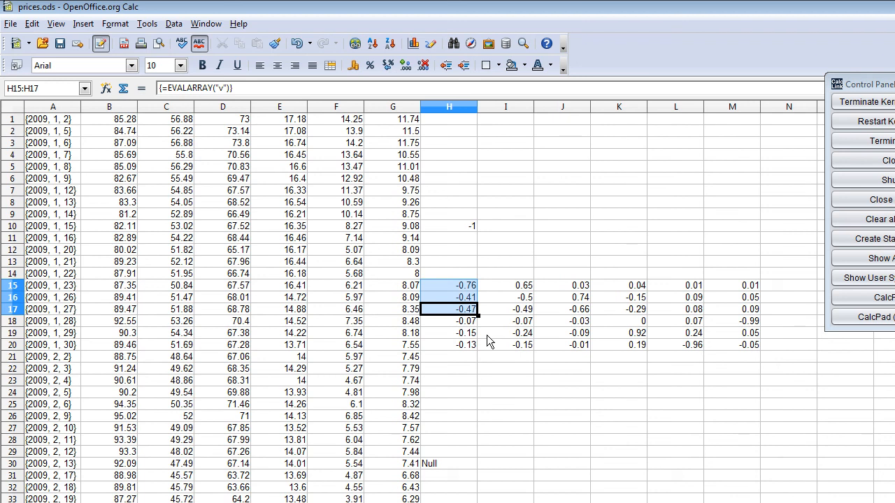
left_click_drag(467, 321, 470, 348)
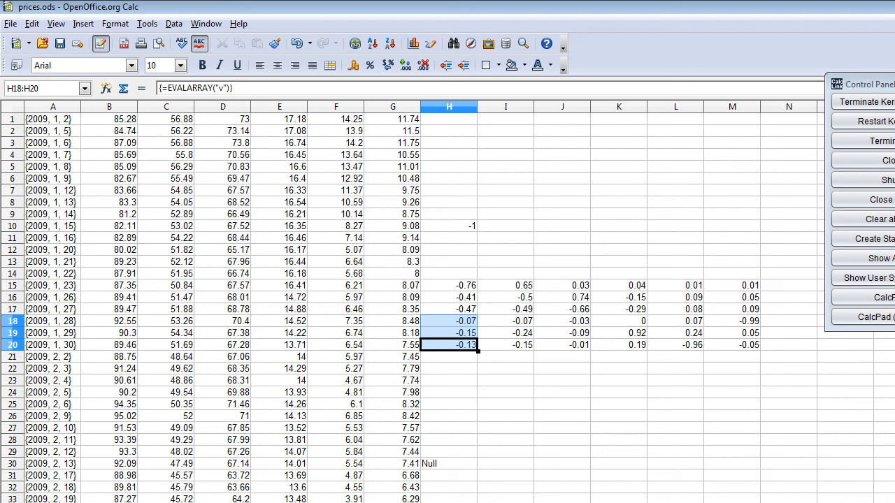
left_click(442, 385)
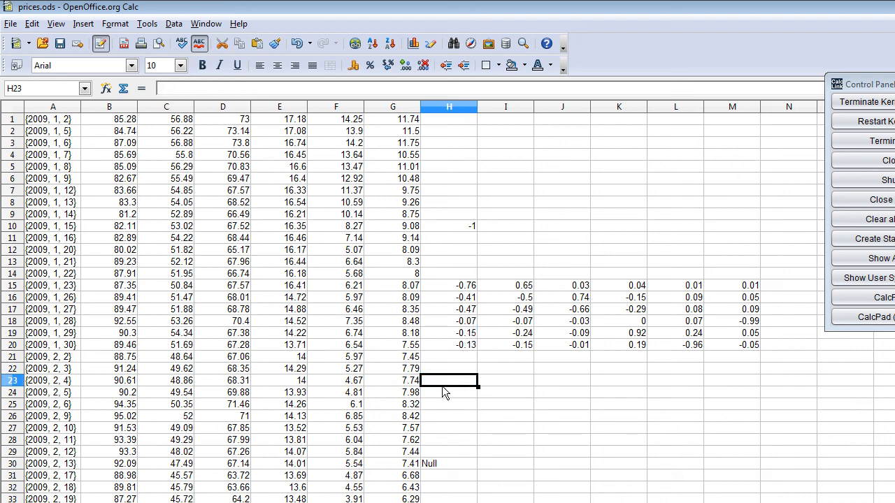